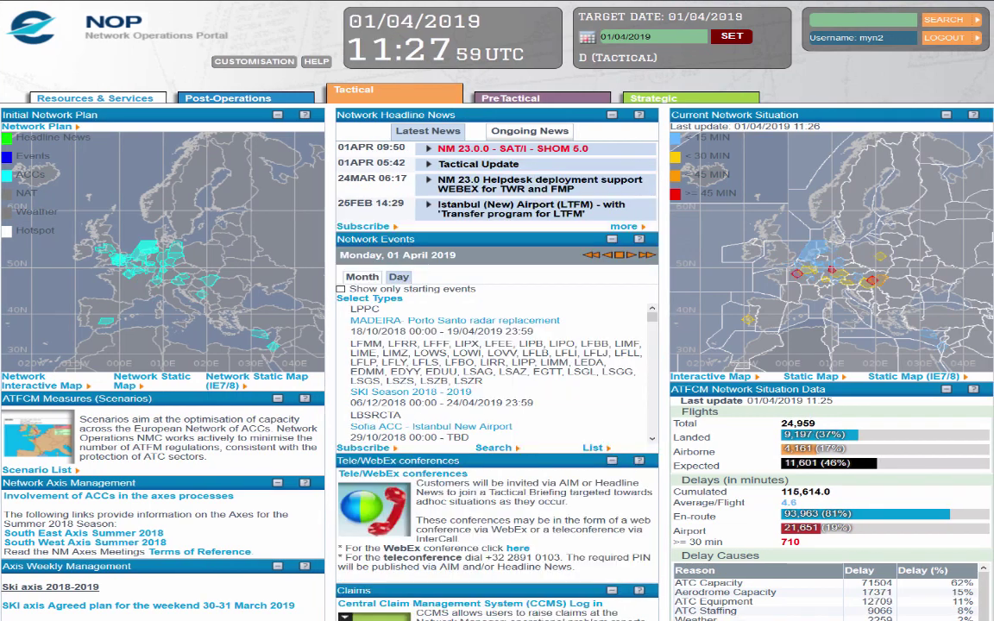
- Collapse the ATFCM Measures (Scenarios), Network Axis Management, Network Events, ATFCM Network Situation Data and Network Operations Weather Assessment portlets
{"action": "left_click", "coordinate": [277, 400]}
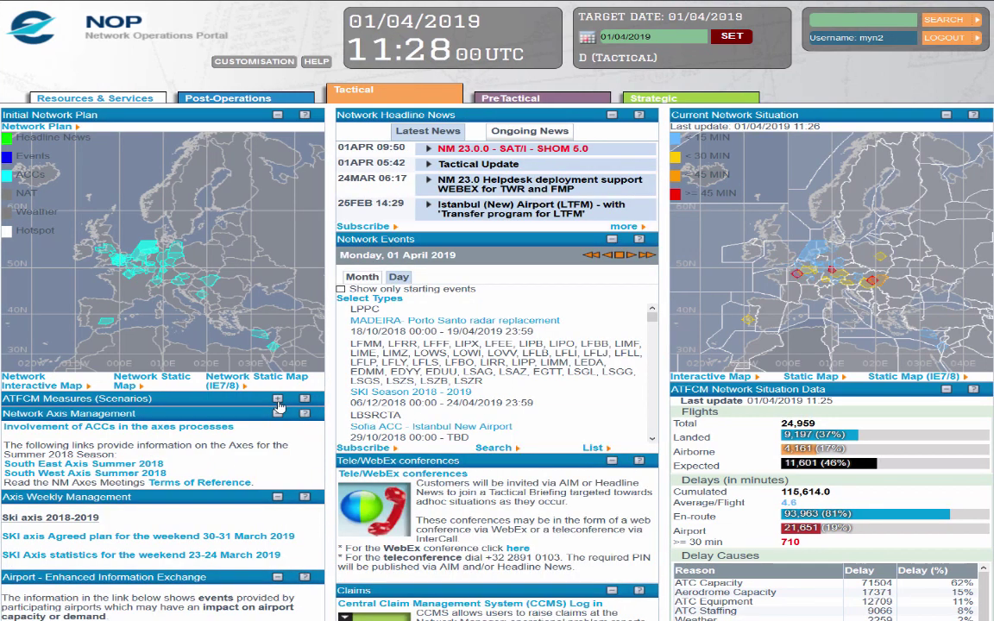
{"action": "left_click", "coordinate": [277, 413]}
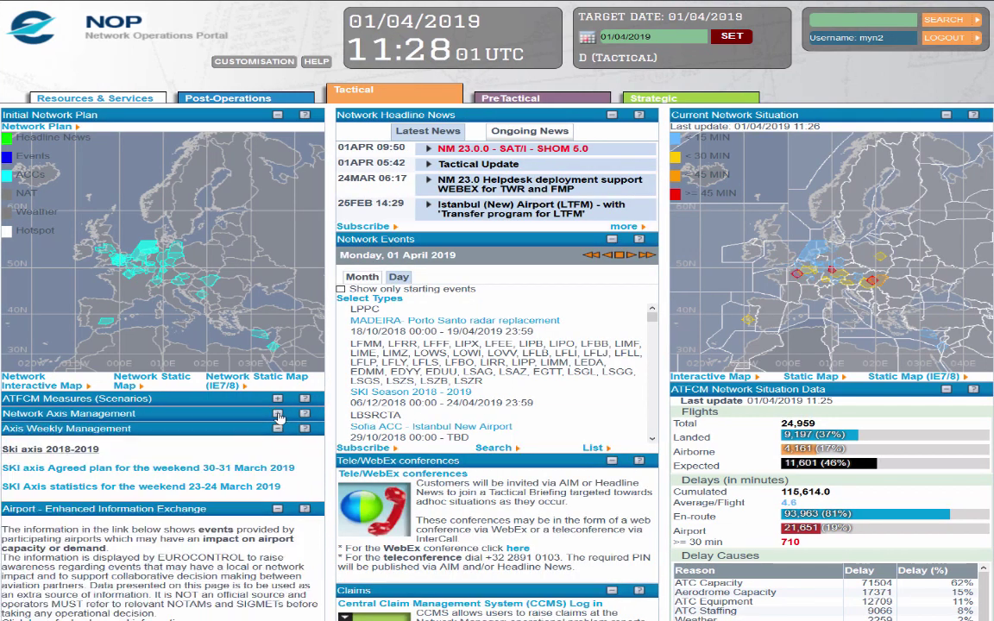
{"action": "left_click", "coordinate": [611, 239]}
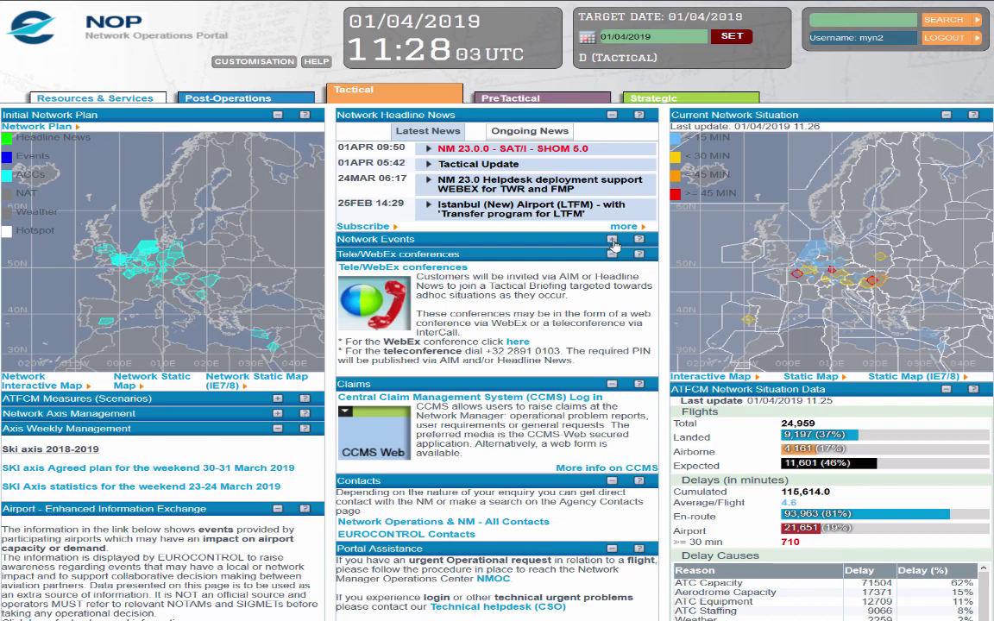
{"action": "left_click", "coordinate": [946, 389]}
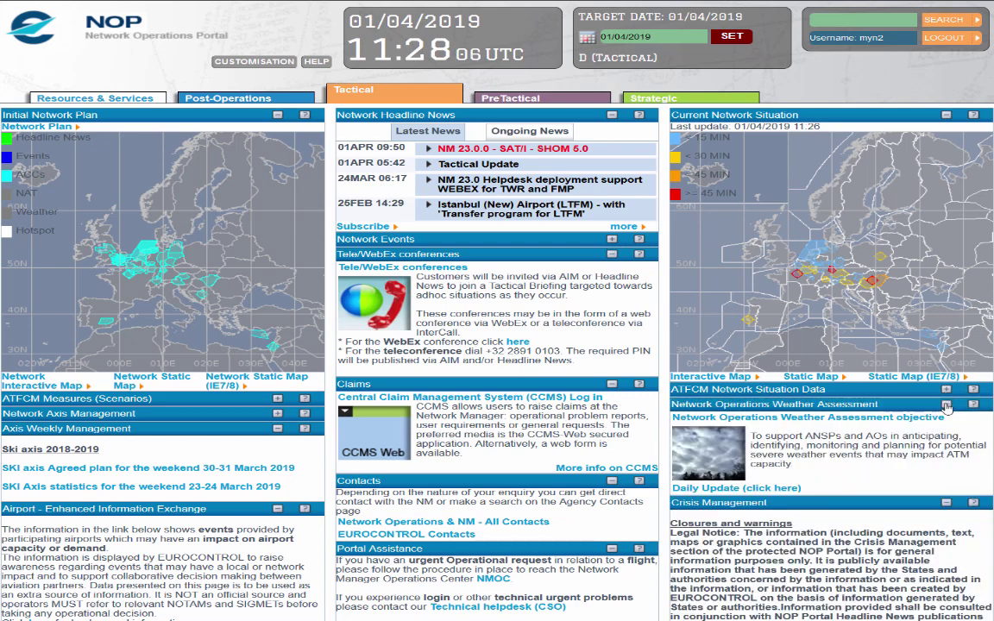
{"action": "left_click", "coordinate": [947, 405]}
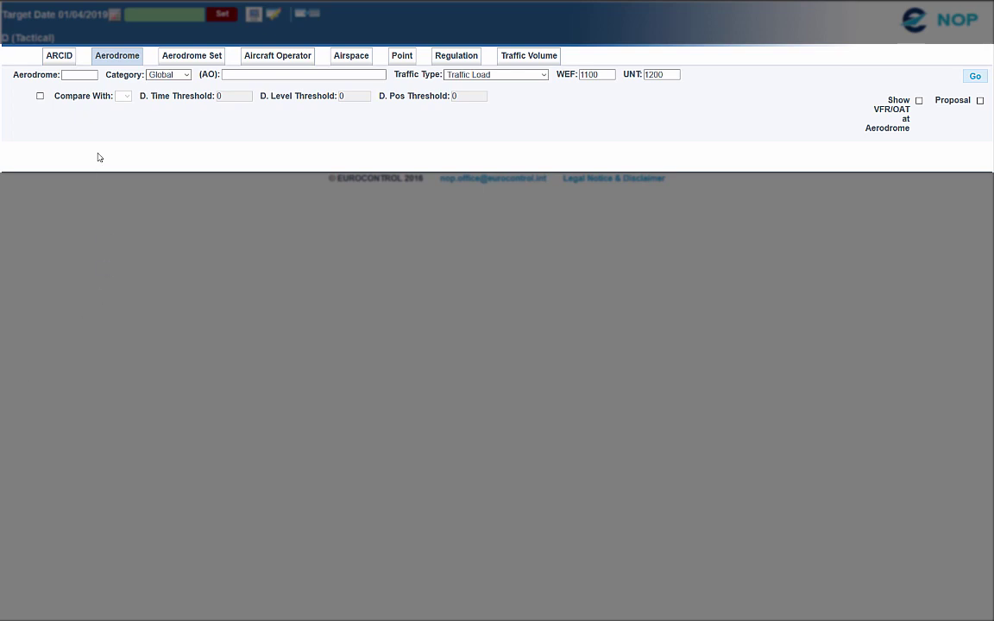
- List the departure flights of aerodrome LFPG between 1100 and 1200
{"action": "left_click", "coordinate": [75, 78]}
{"action": "type", "text": "LFPG"}
{"action": "left_click", "coordinate": [187, 77]}
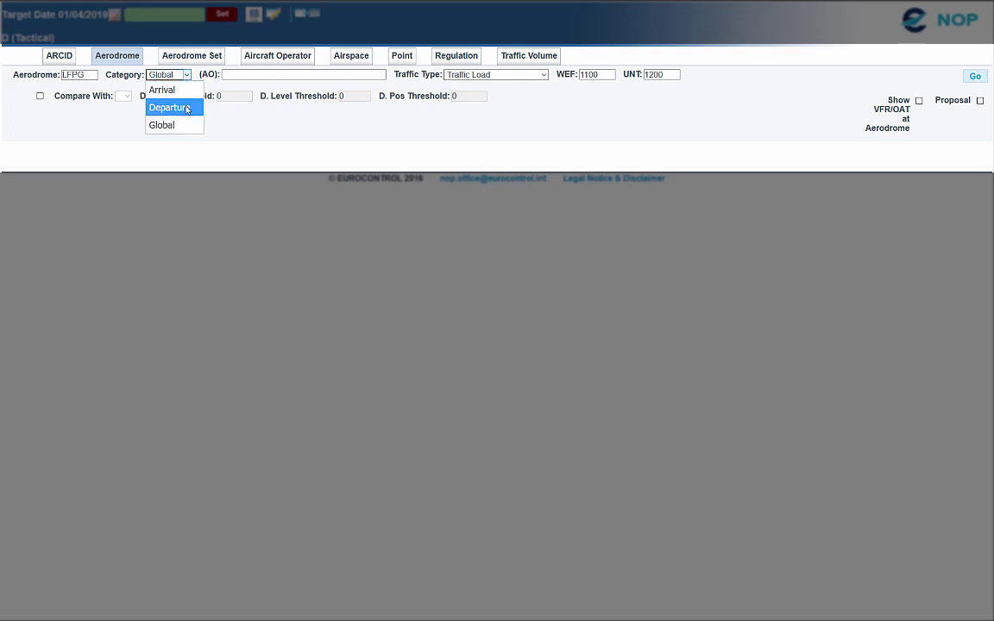
{"action": "left_click", "coordinate": [186, 108]}
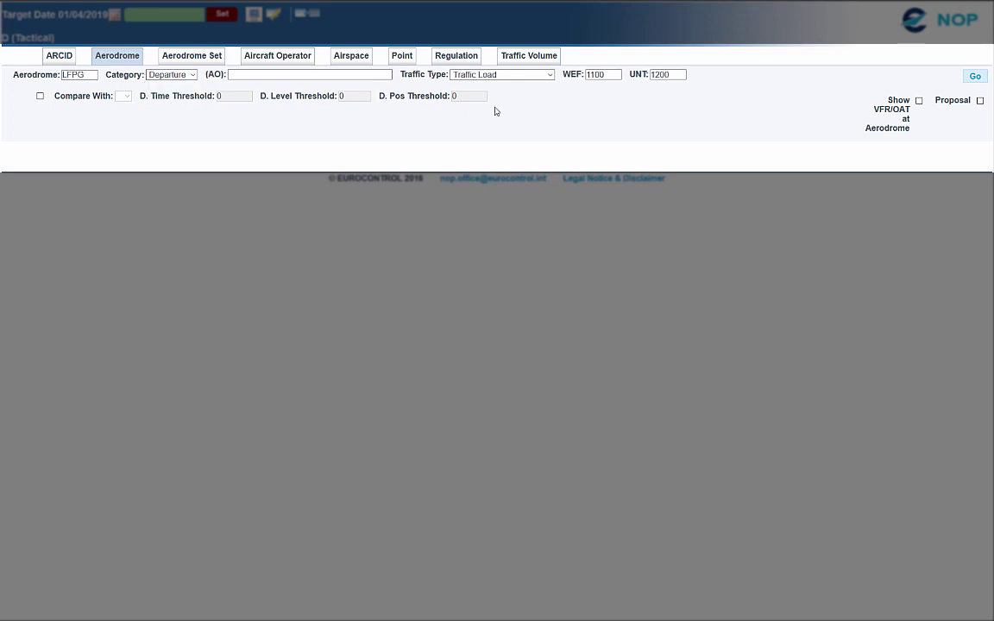
{"action": "left_click", "coordinate": [604, 76]}
{"action": "left_click_drag", "start_coordinate": [604, 75], "coordinate": [586, 76]}
{"action": "left_click_drag", "start_coordinate": [673, 75], "coordinate": [654, 75]}
{"action": "left_click", "coordinate": [650, 106]}
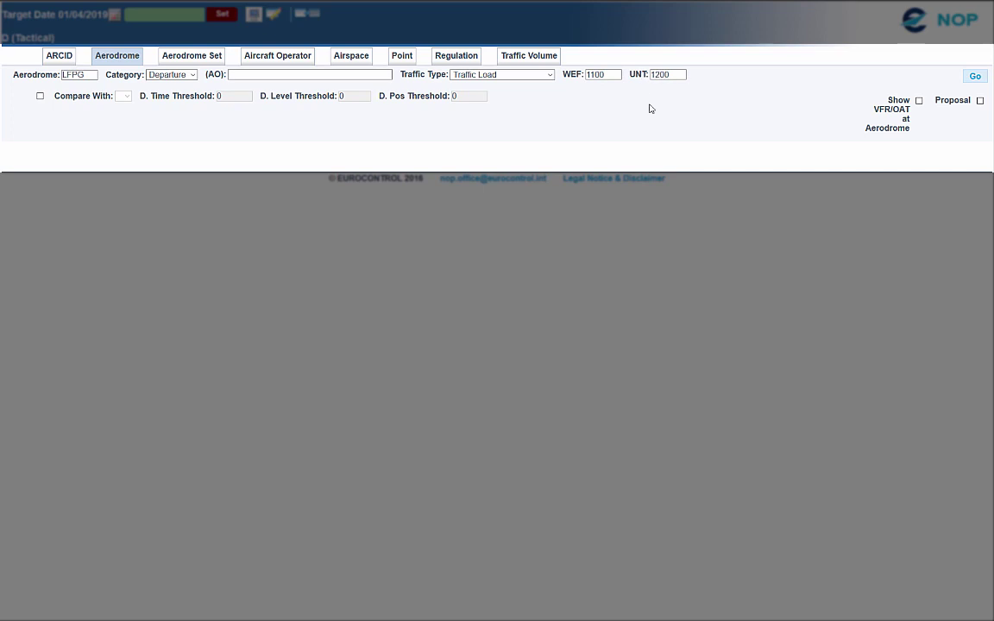
{"action": "left_click", "coordinate": [976, 78]}
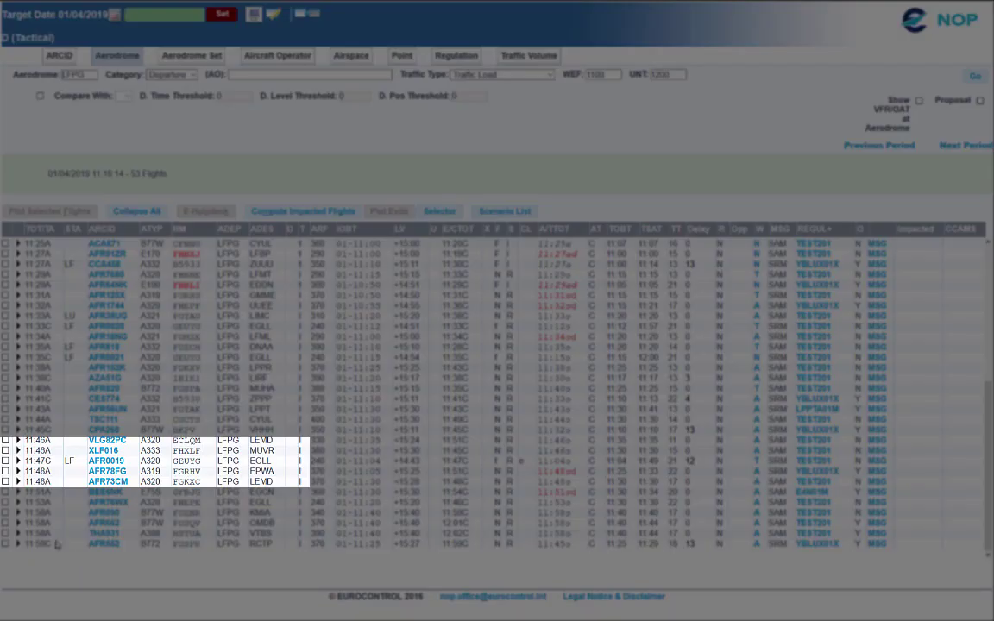
- Fill in an E-Helpdesk Request for Extension for flight AFR0019 with the text "xxxx yyyy zzzz"
{"action": "left_click", "coordinate": [6, 462]}
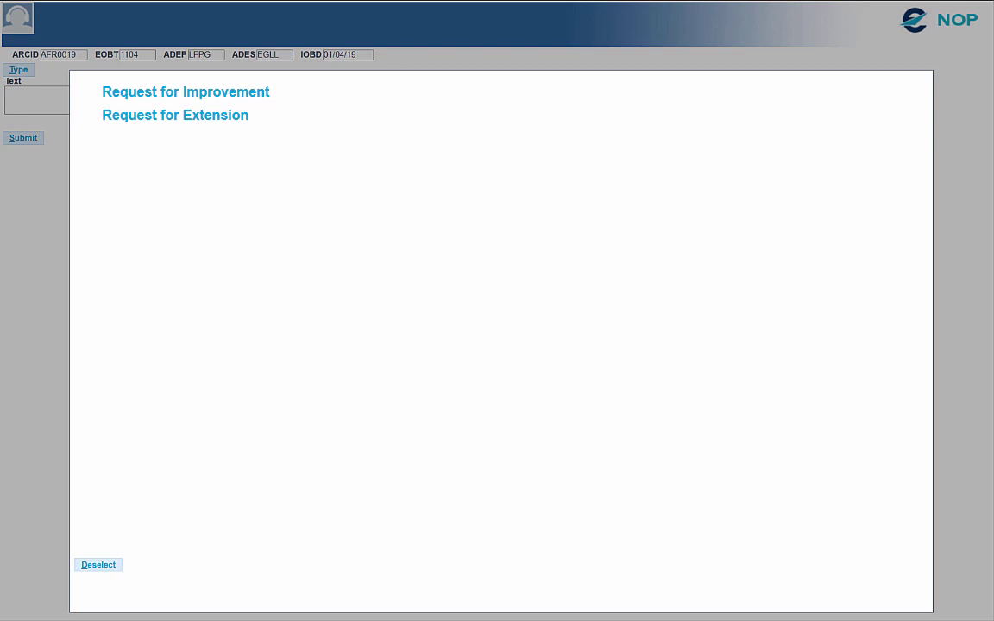
{"action": "left_click", "coordinate": [175, 115]}
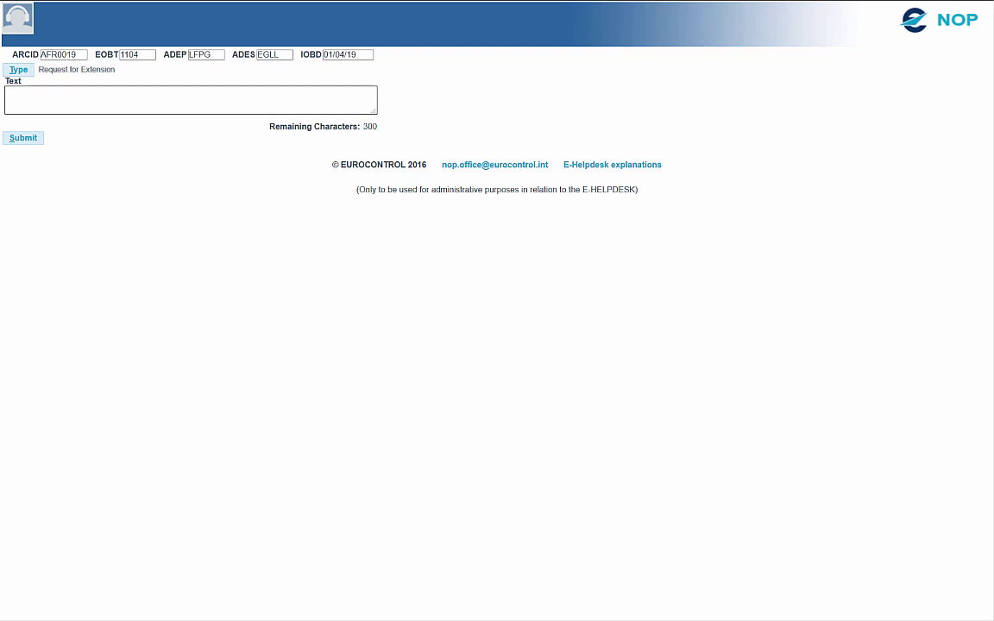
{"action": "type", "text": "xxxx"}
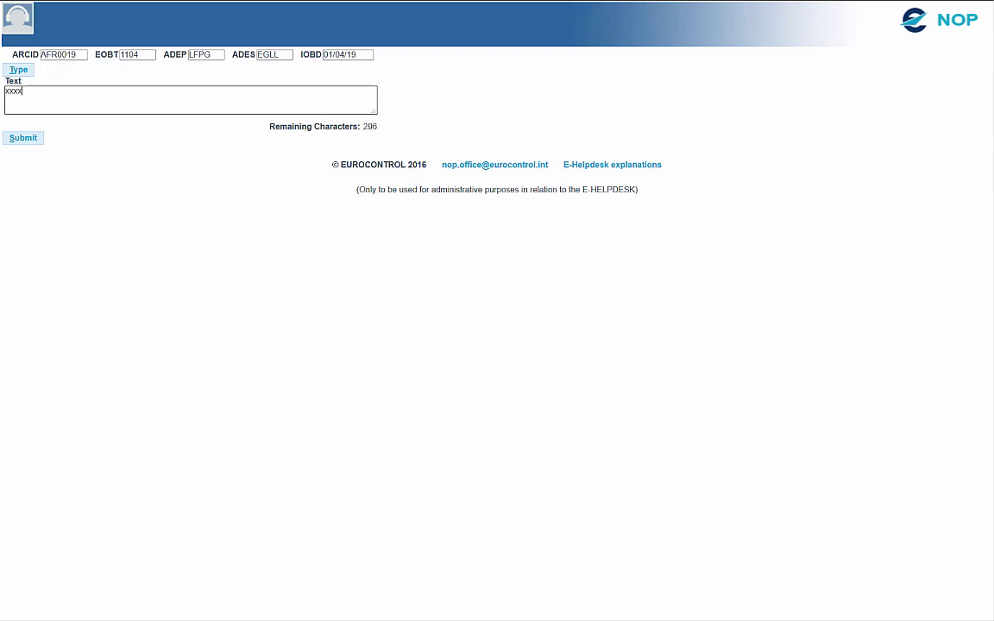
{"action": "type", "text": "xyyyy zzzz"}
{"action": "key", "text": "alt+t"}
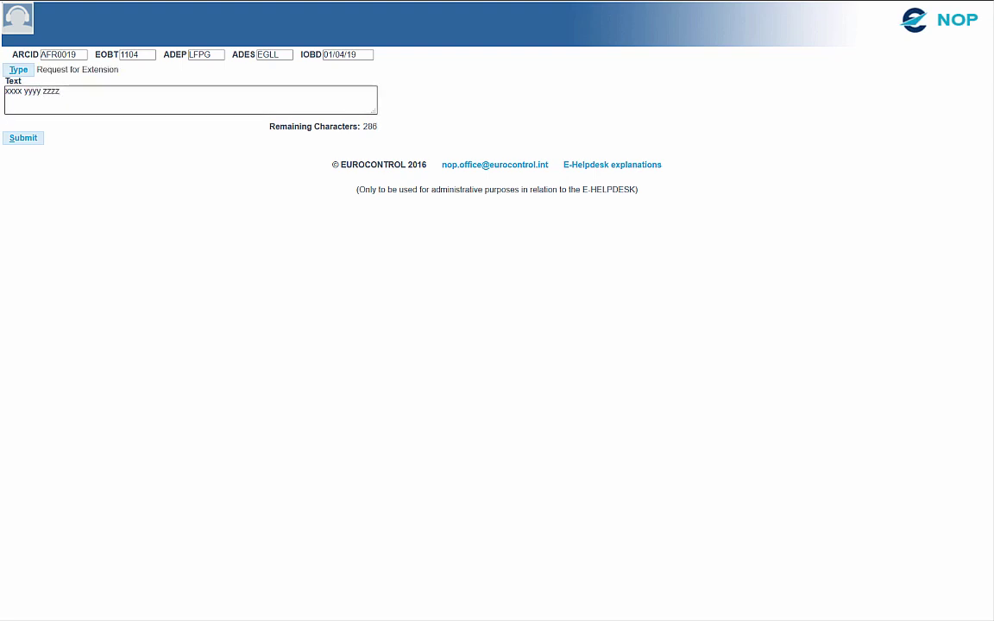
{"action": "key", "text": "Tab"}
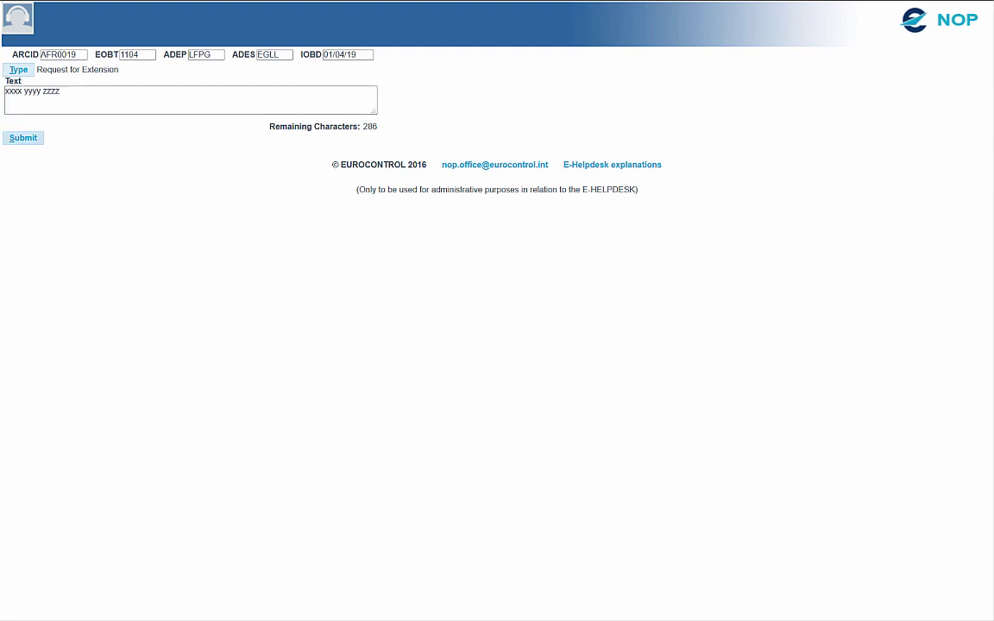
{"action": "key", "text": "shift+Tab"}
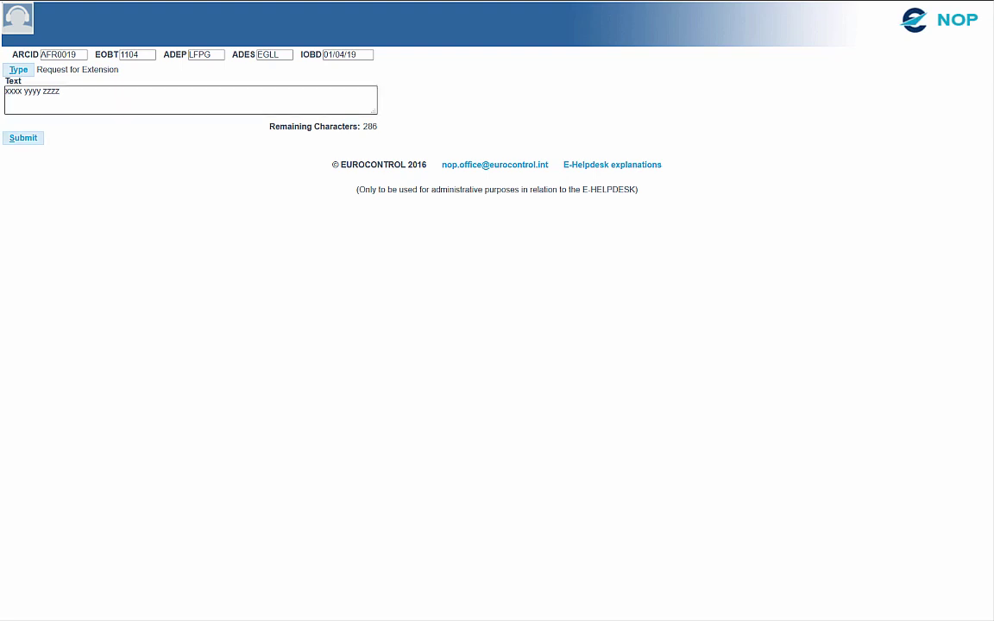
{"action": "key", "text": "Tab"}
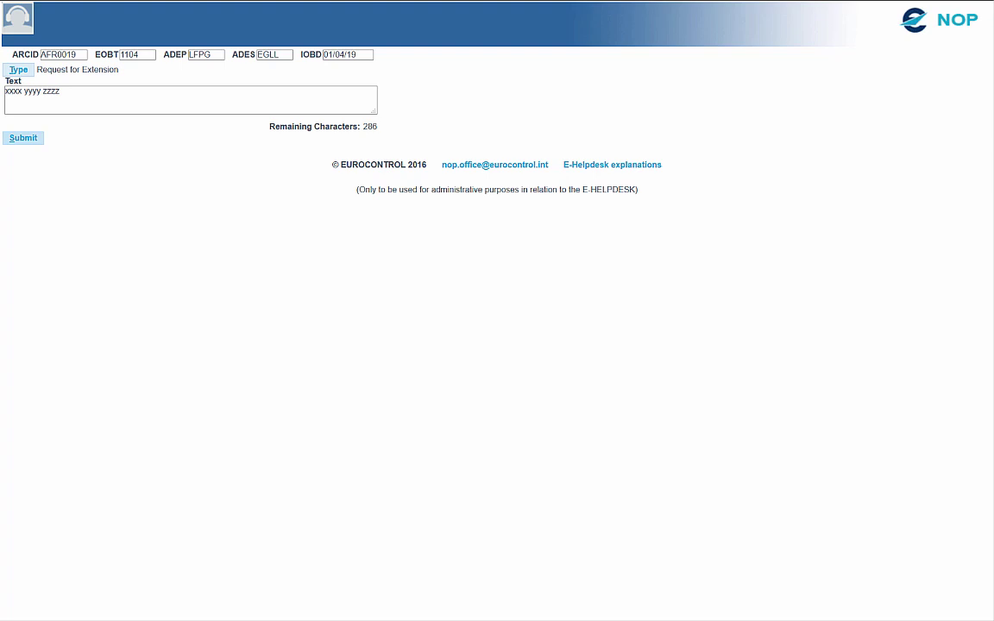
{"action": "key", "text": "shift+Tab"}
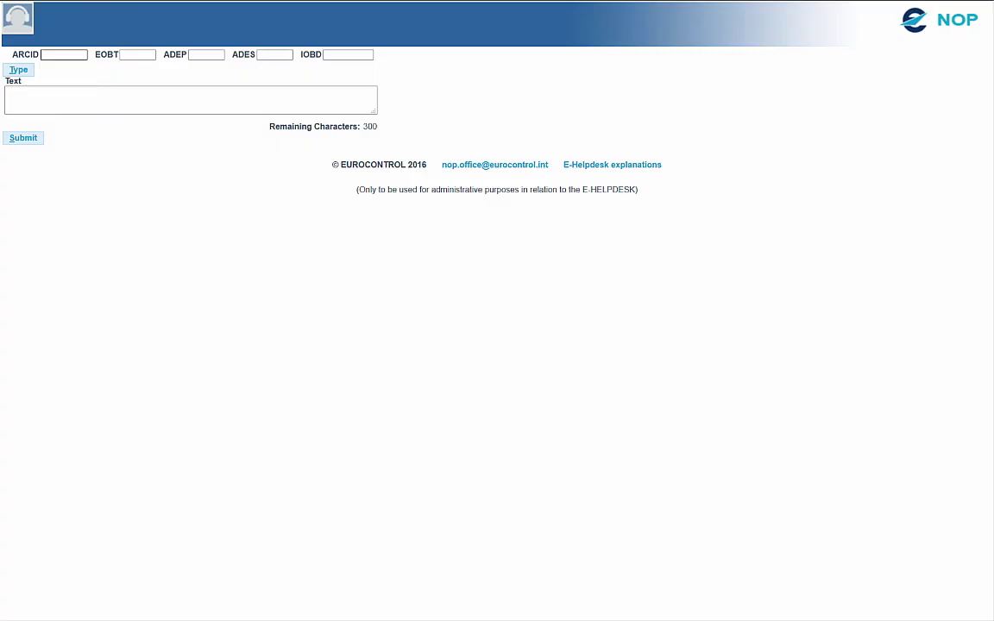
- Identify the flight in the blank E-Helpdesk form with ARCID AFR552, EOBT 1125, ADEP LFPG and ADES RCTP
{"action": "type", "text": "AFR552"}
{"action": "key", "text": "Tab"}
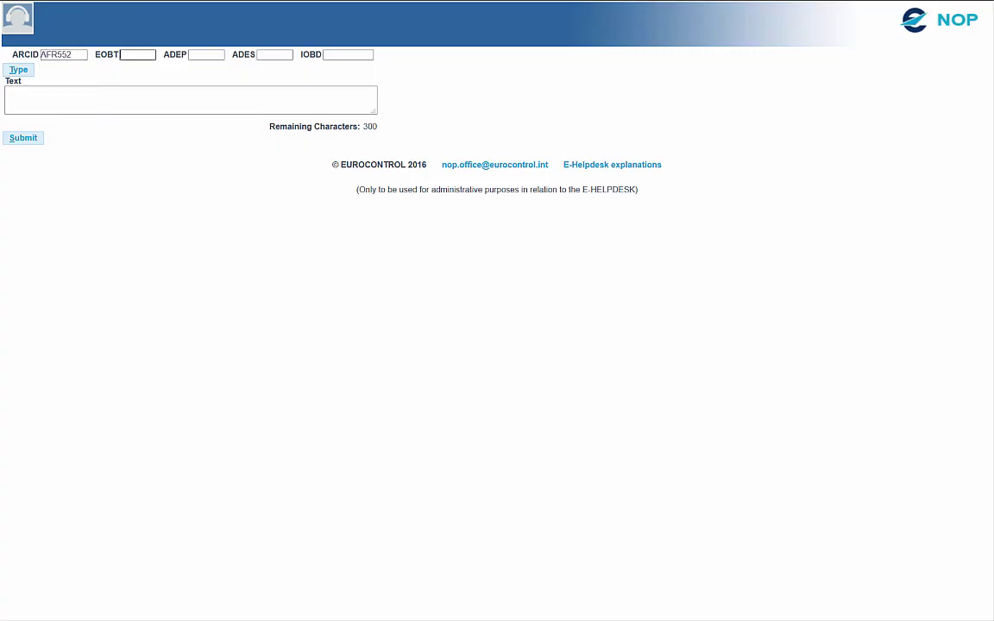
{"action": "type", "text": "1125"}
{"action": "key", "text": "Tab"}
{"action": "type", "text": "LFPG"}
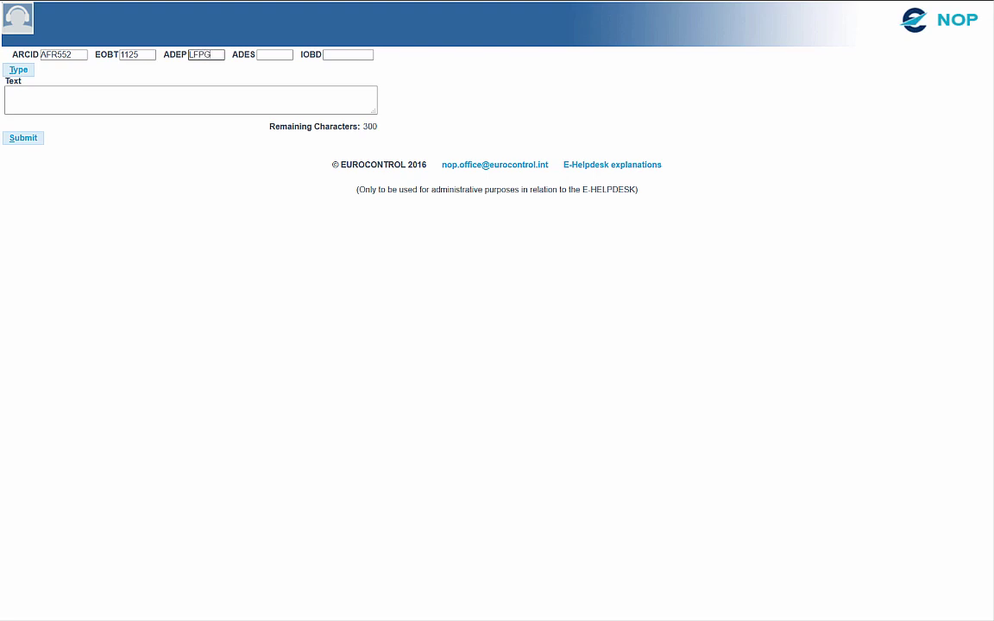
{"action": "key", "text": "Tab"}
{"action": "type", "text": "RCTP"}
- Set the AFR552 request type to Request for Extension and enter the text "xxxx yyyy zzzz"
{"action": "key", "text": "alt+t"}
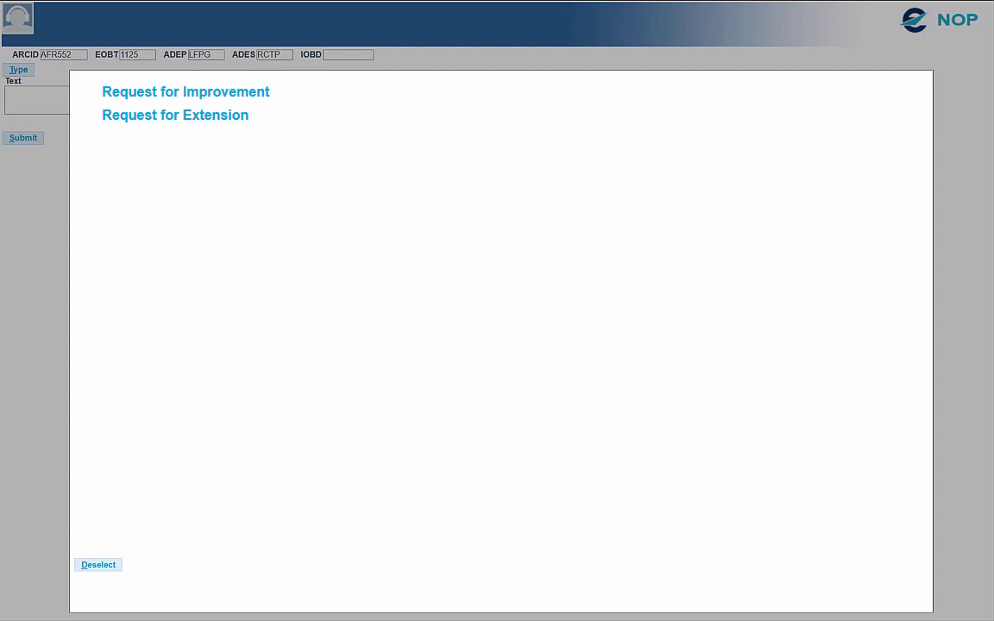
{"action": "left_click", "coordinate": [175, 115]}
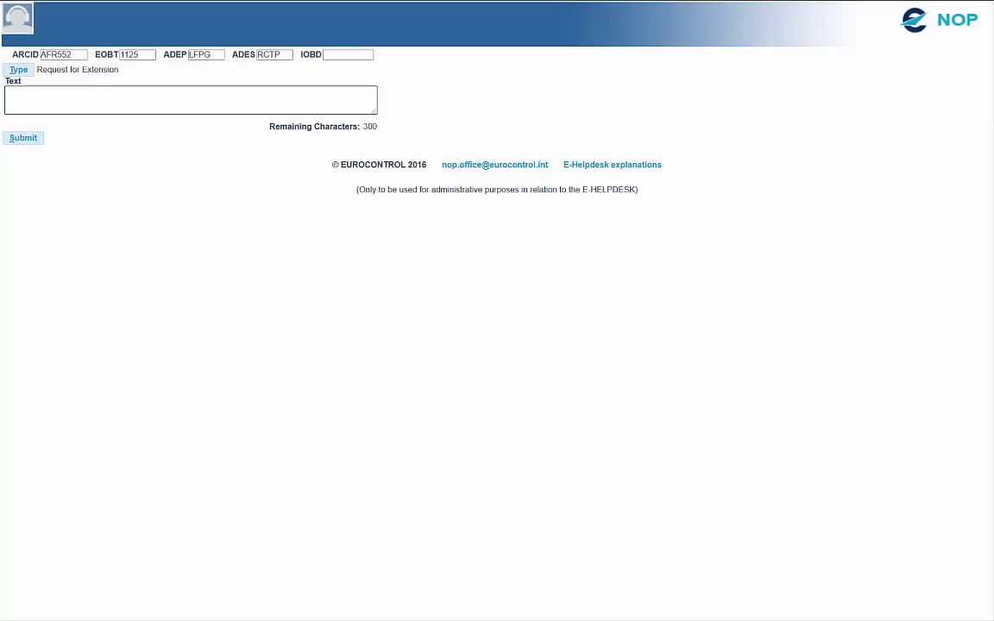
{"action": "type", "text": "xxxx yyyy zzzz"}
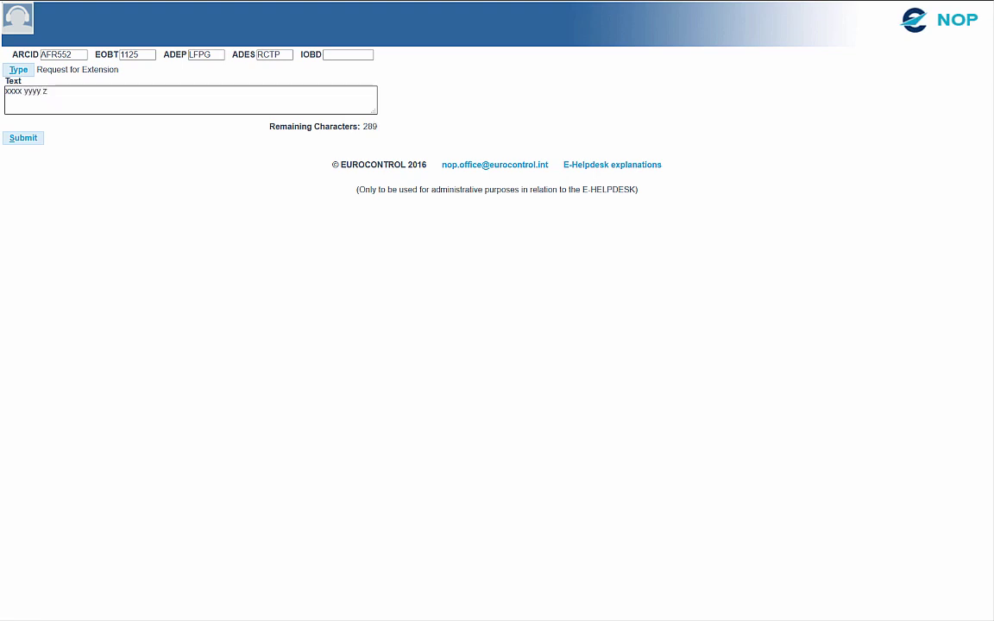